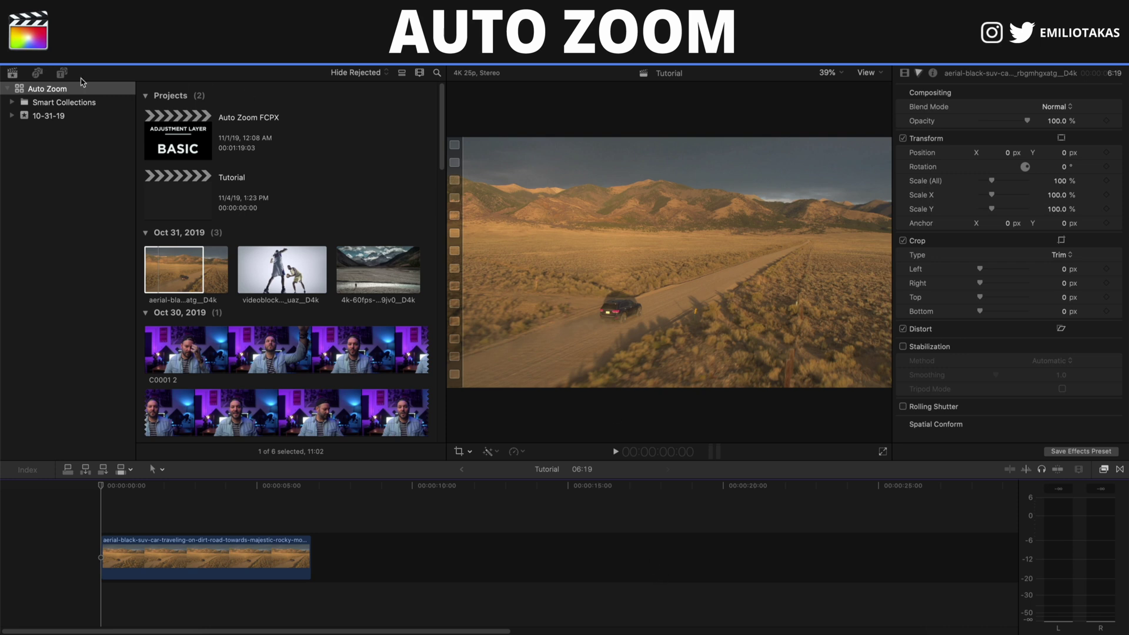
Step: Place a Zoom In title over the SUV clip, extend it to the clip's full length, and open its tracker
click(64, 72)
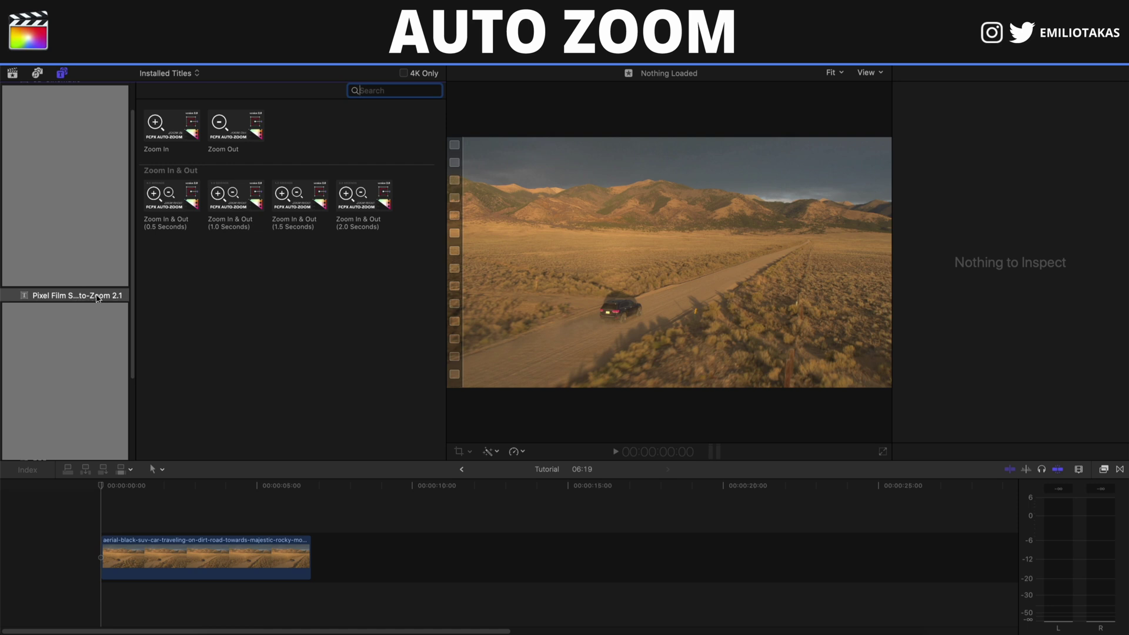
drag(169, 129, 308, 524)
key(super+shift+1)
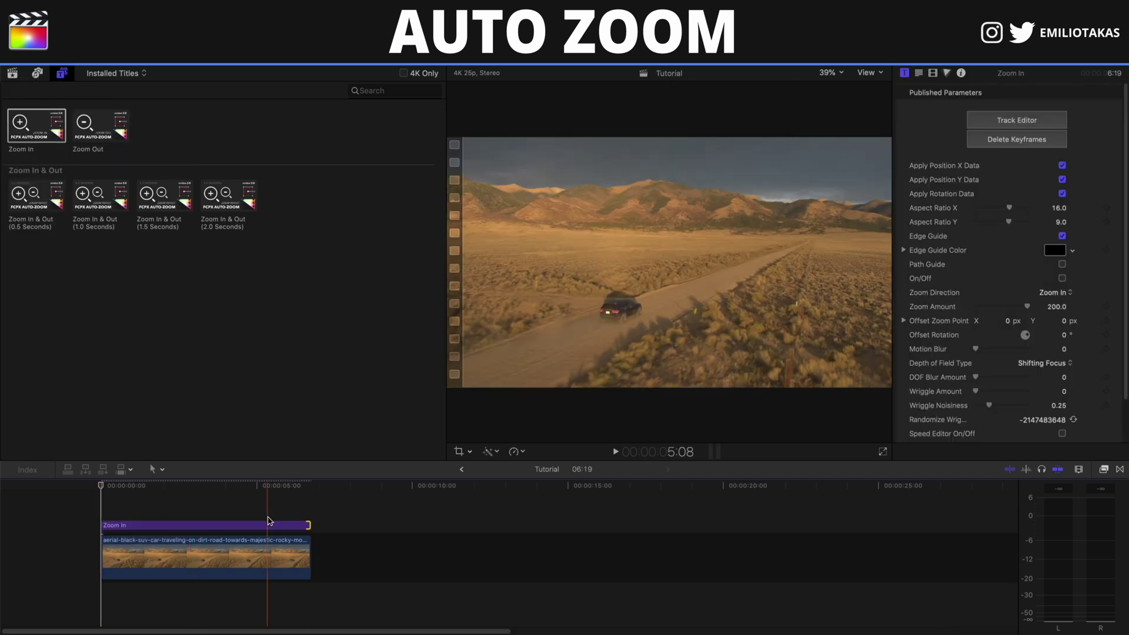
click(269, 522)
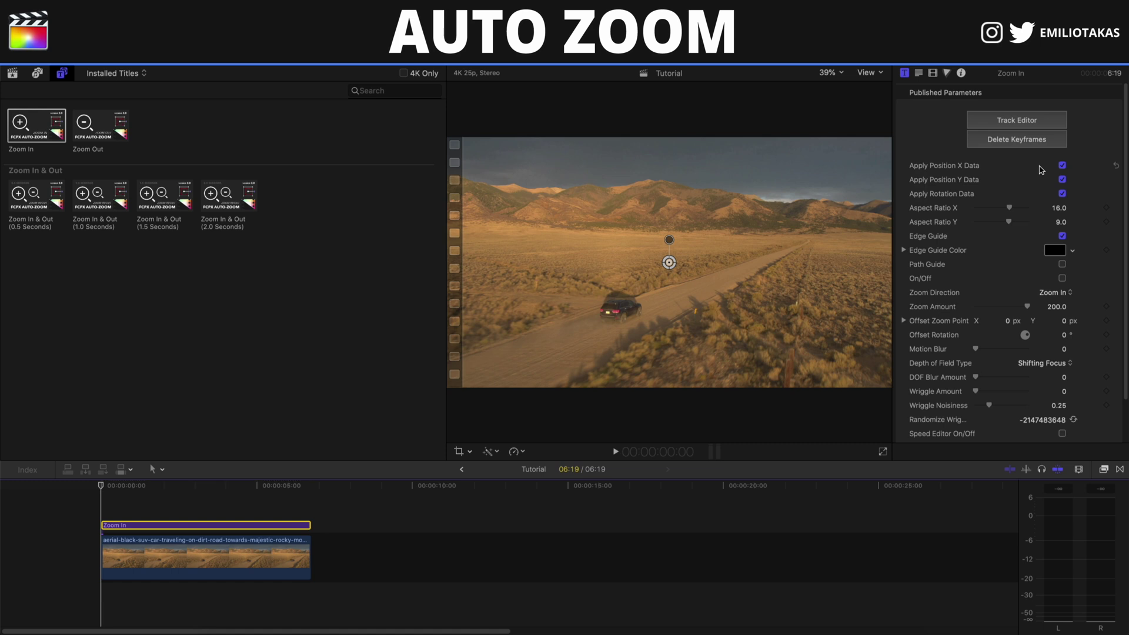
click(1040, 126)
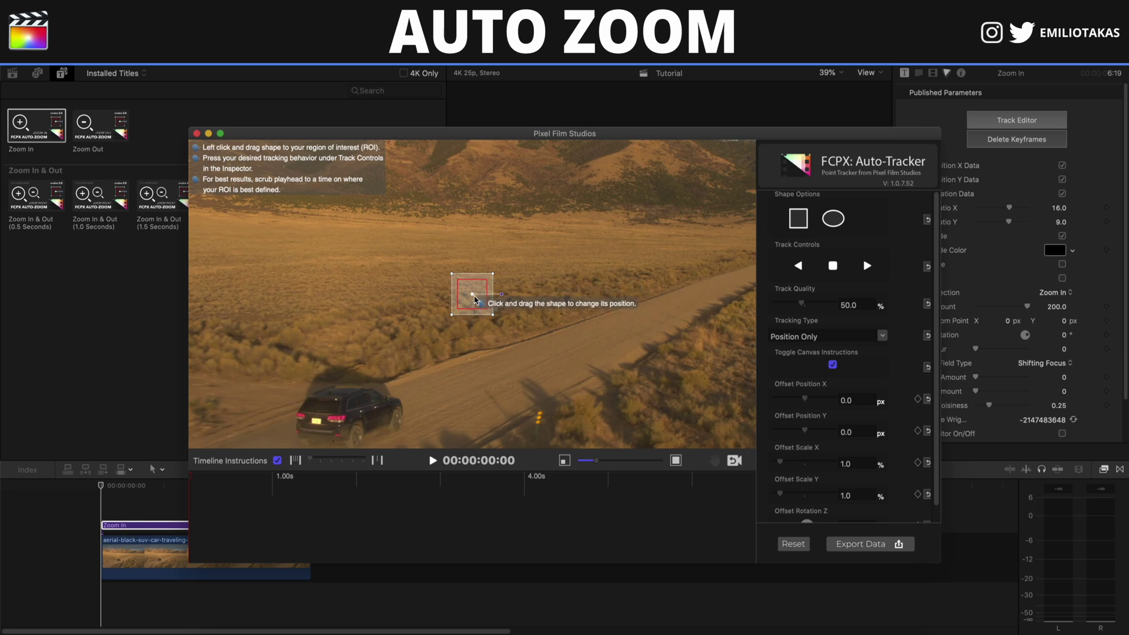
Step: Box the SUV, track it forward at 100% quality, check the frames, and export the data
drag(475, 298, 347, 419)
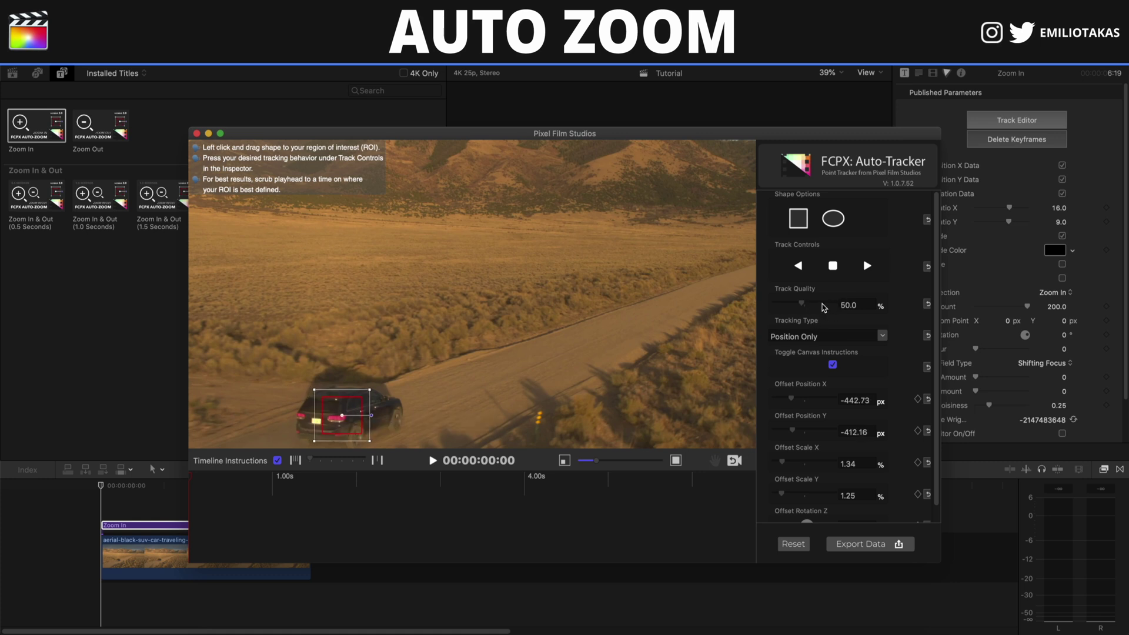
drag(801, 304, 849, 304)
click(868, 266)
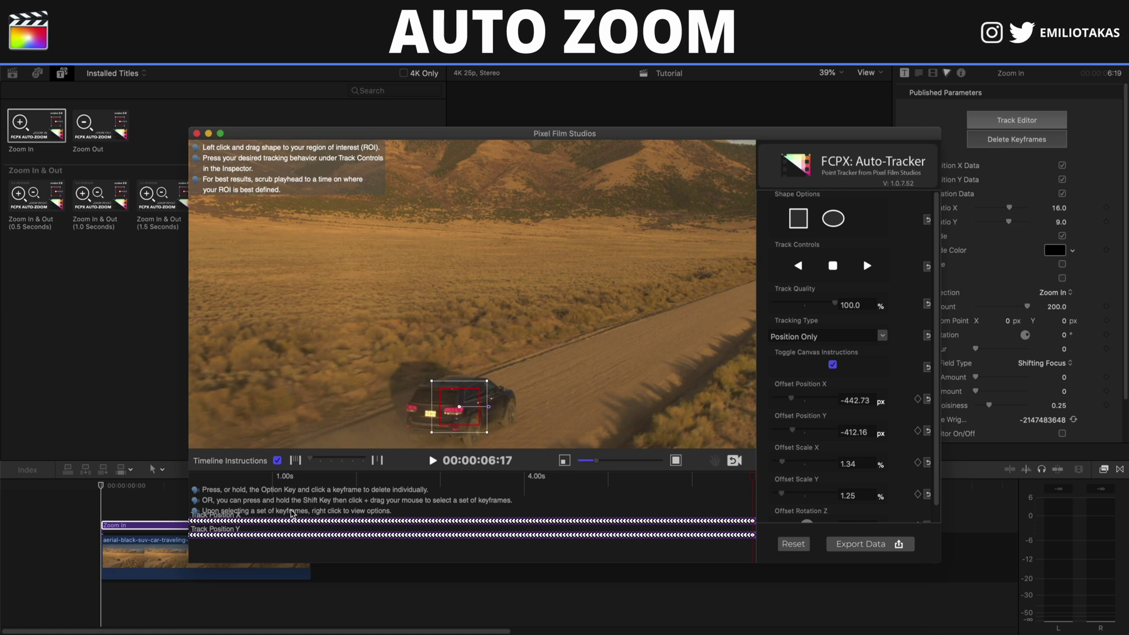
click(594, 523)
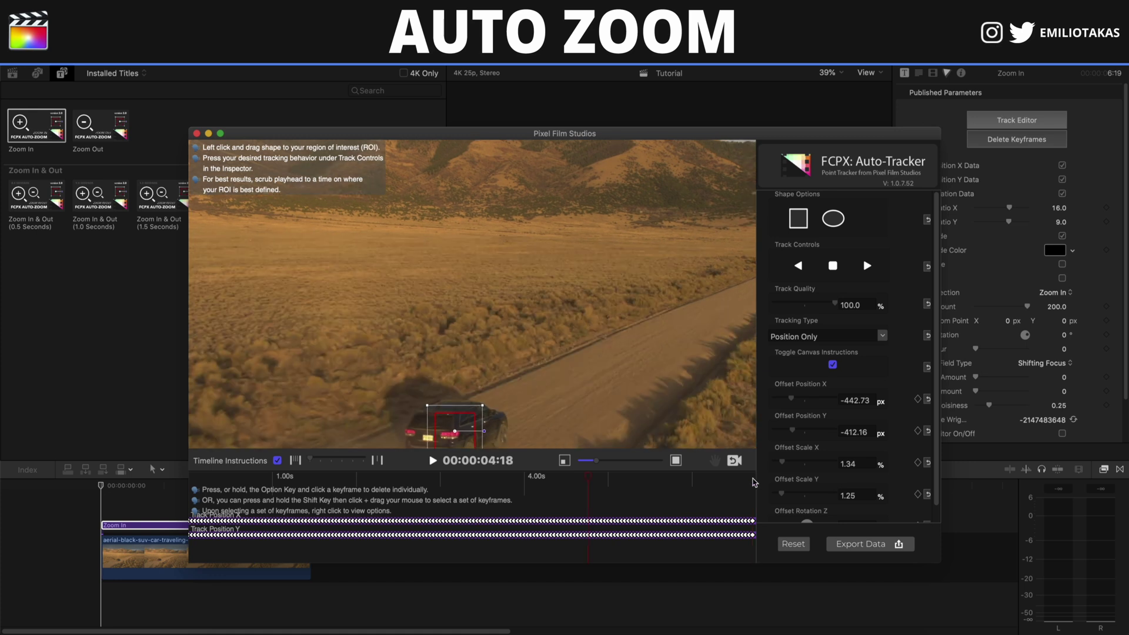
key(Right)
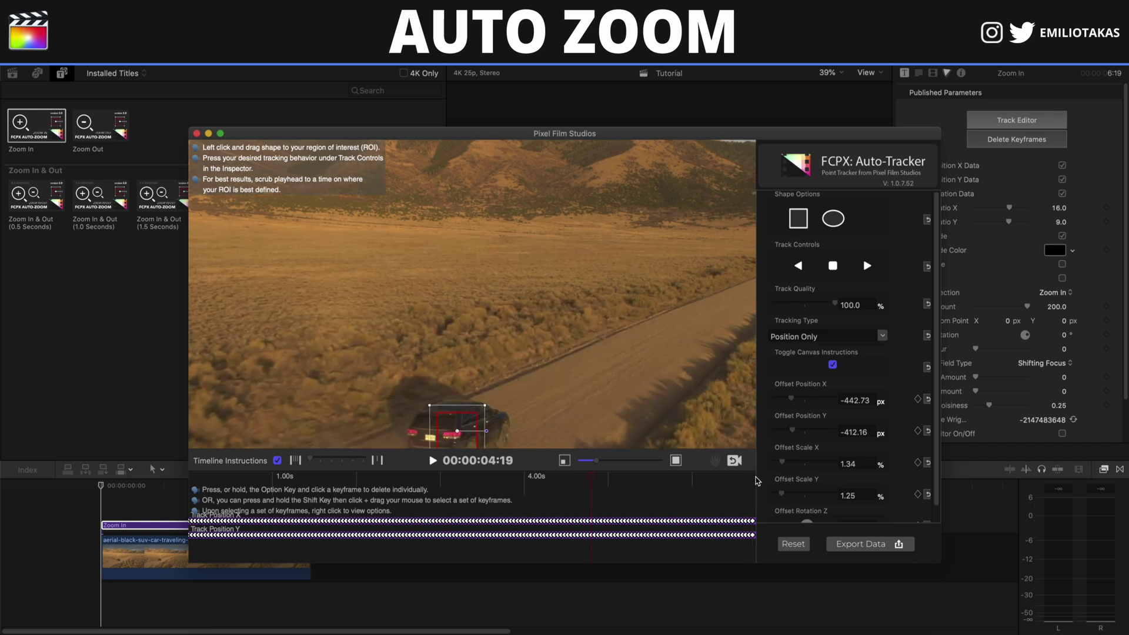
click(846, 545)
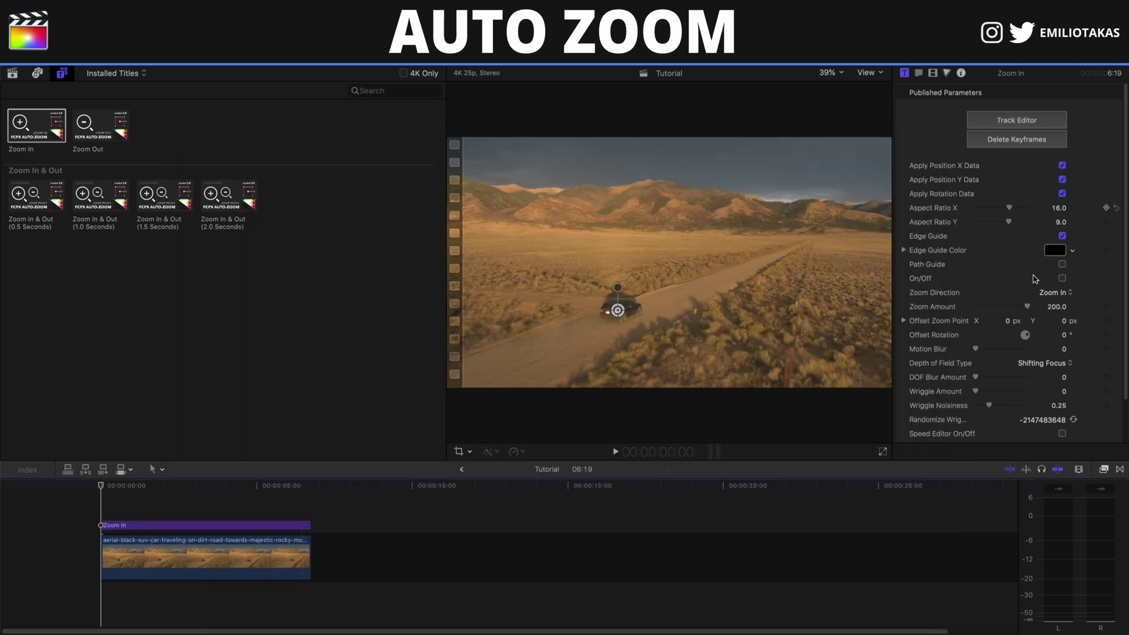
Step: Switch the SUV auto zoom on with Zoom In direction and preview it
click(1062, 278)
click(1045, 297)
click(1045, 294)
key(space)
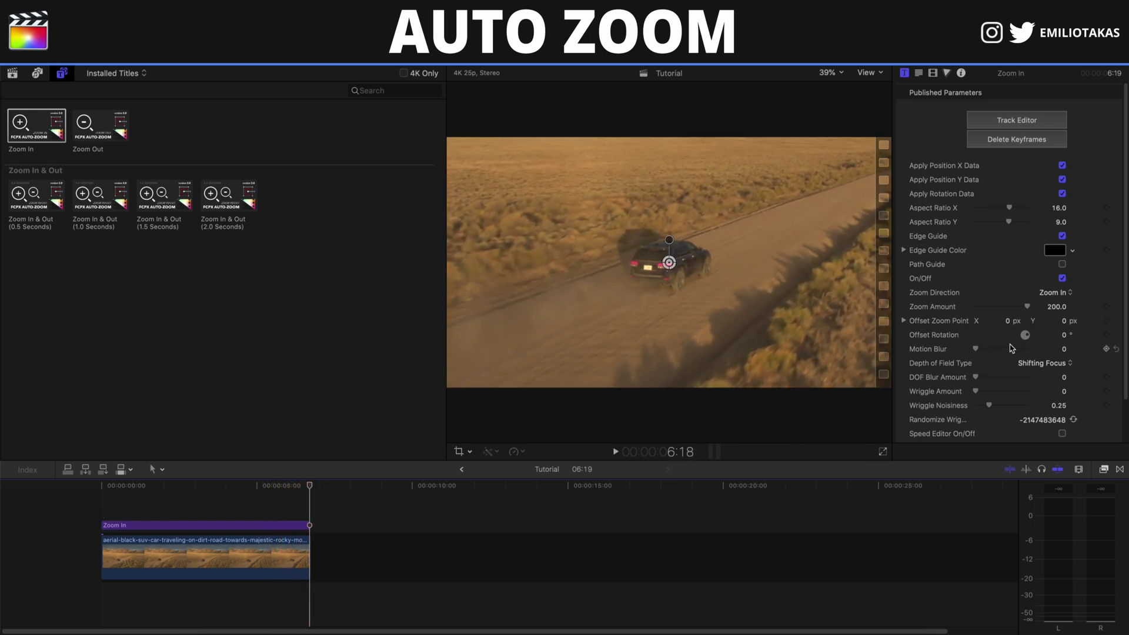
Step: Set motion blur to 0.95 and depth-of-field blur to 28.22, then replay the zoom from the start
click(1062, 350)
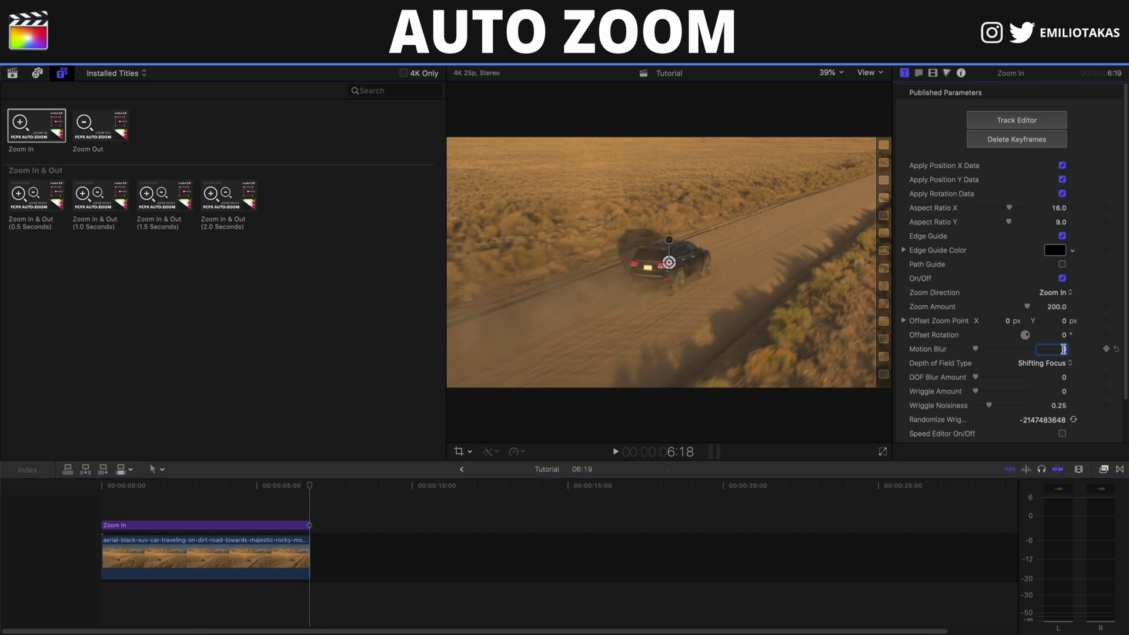
text(.95)
key(Return)
mouse_move(975, 377)
mouse_down()
mouse_move(1024, 384)
mouse_move(991, 383)
mouse_up()
key(space)
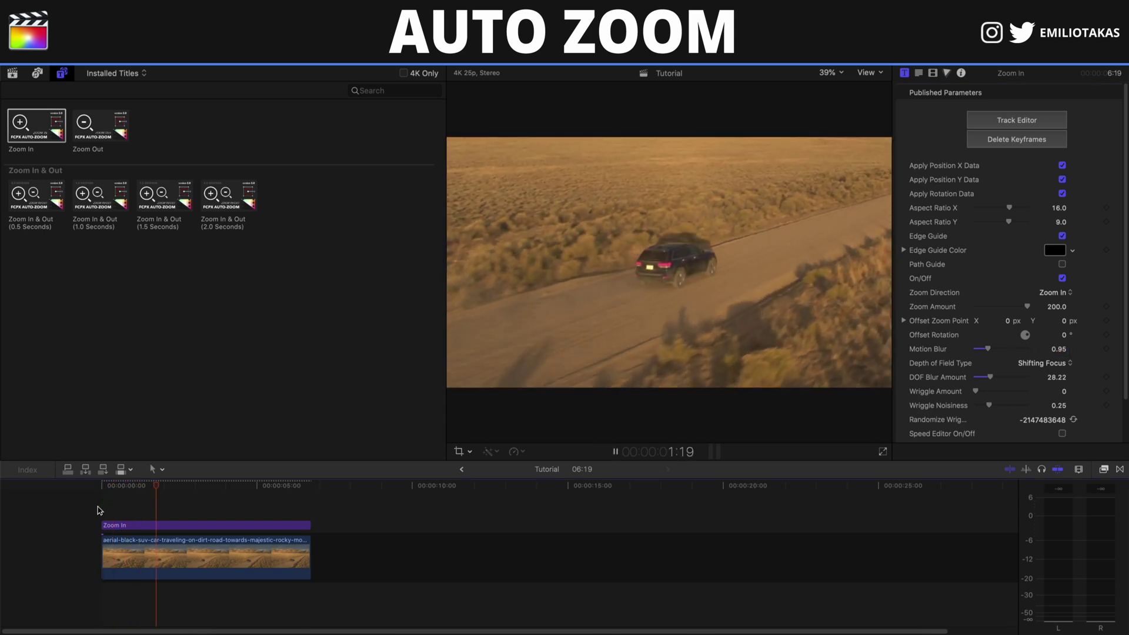
click(99, 510)
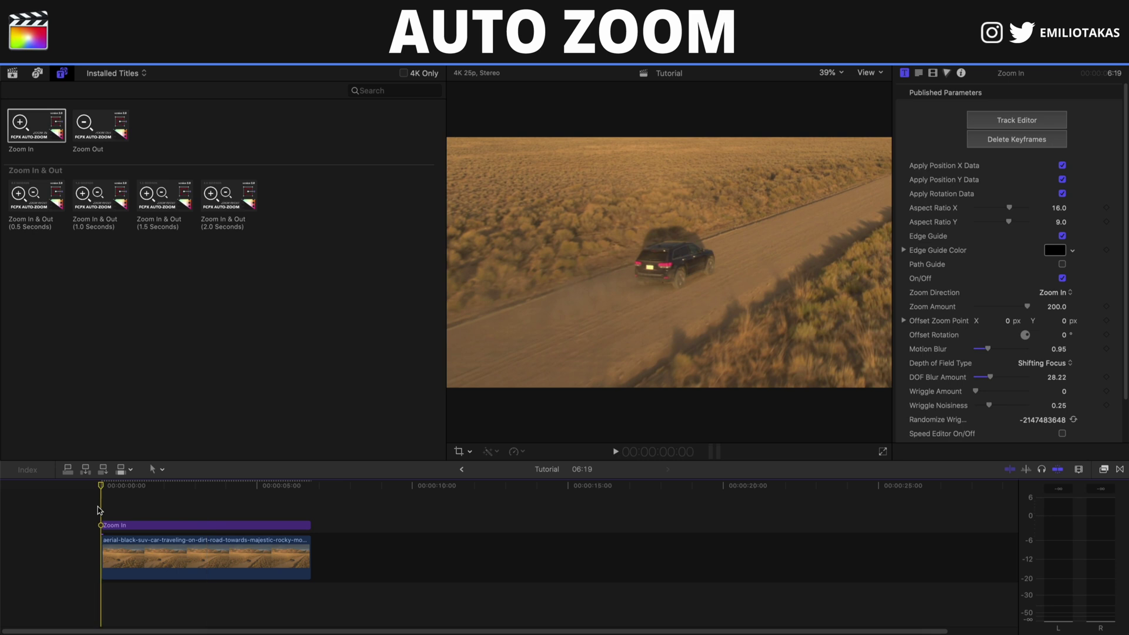
key(space)
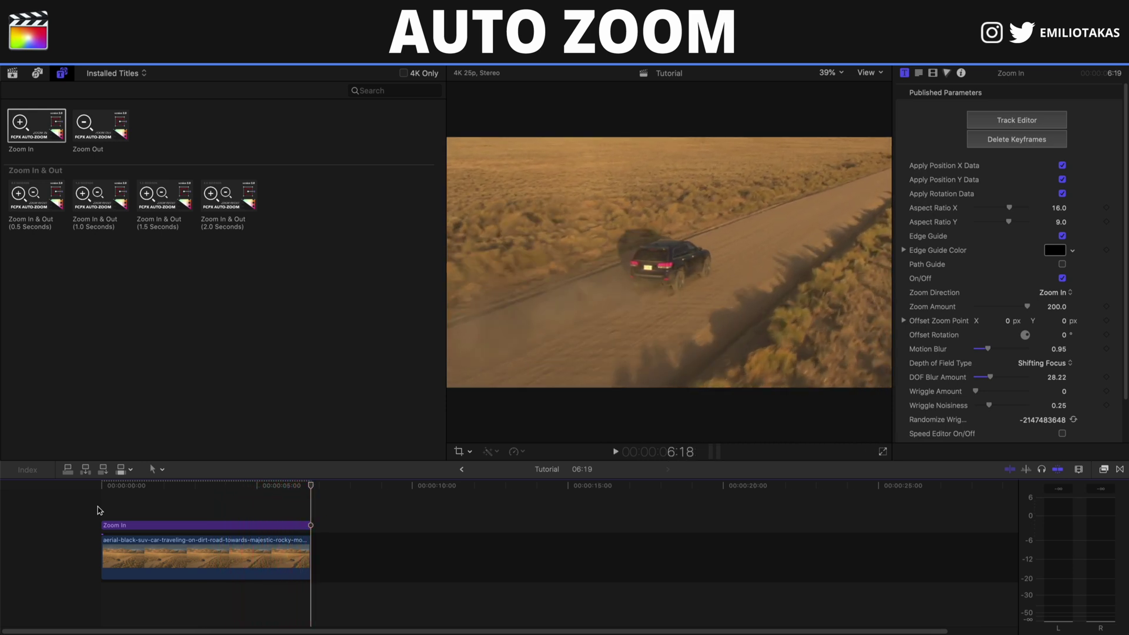
click(299, 485)
scroll(997, 318, down, 2)
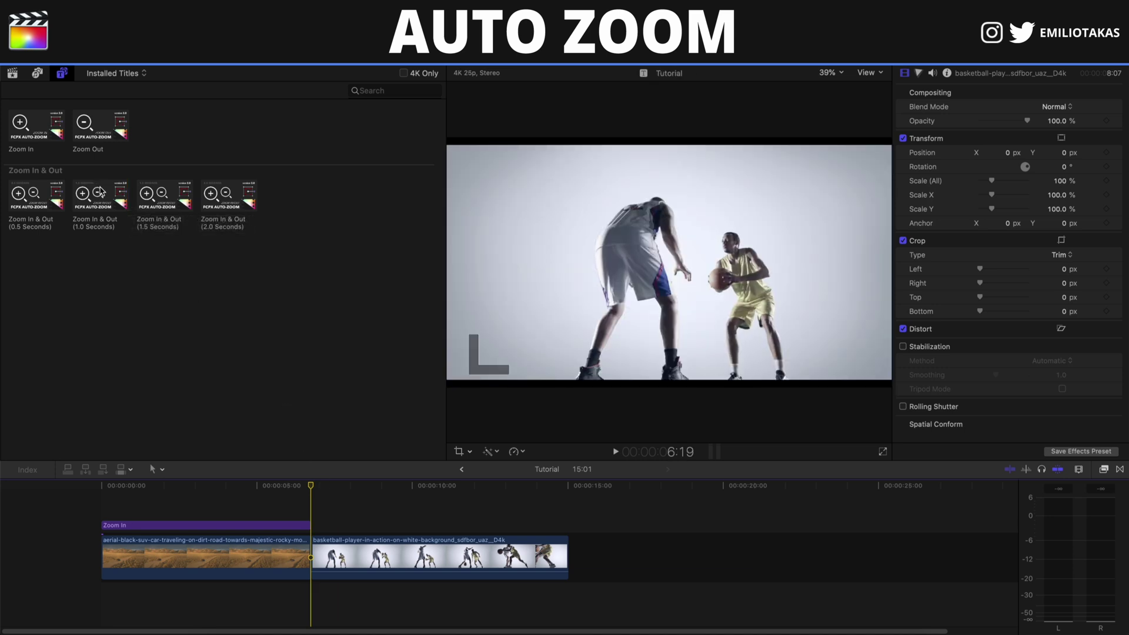
Step: Drop a Zoom In & Out (1.0 Seconds) title onto the basketball clip and preview it
drag(100, 192, 321, 505)
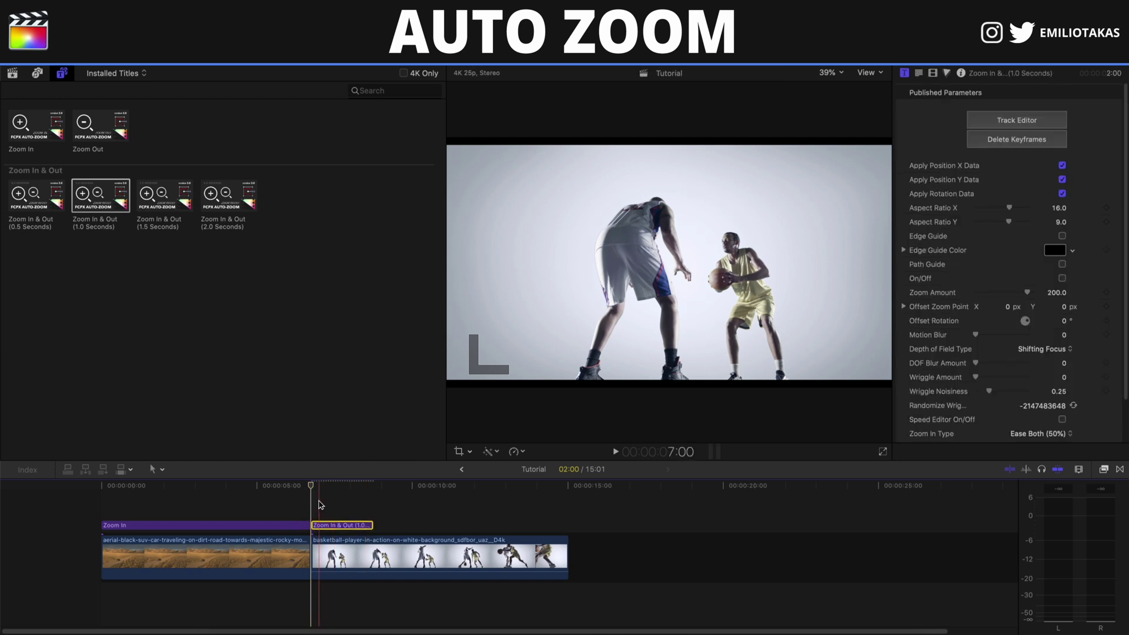
click(316, 503)
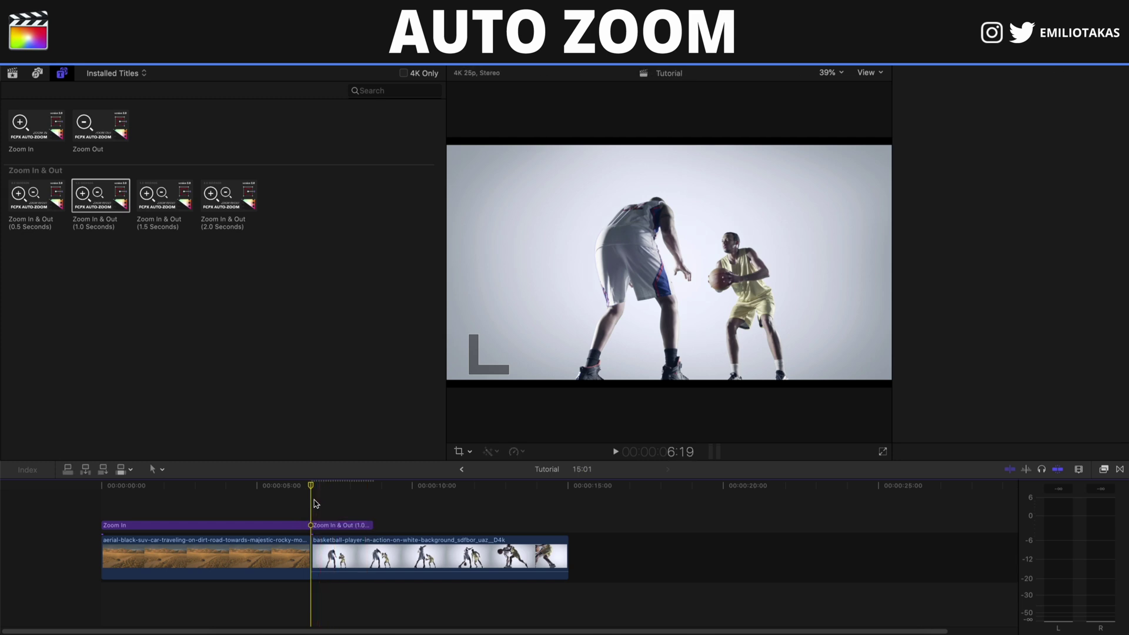
key(space)
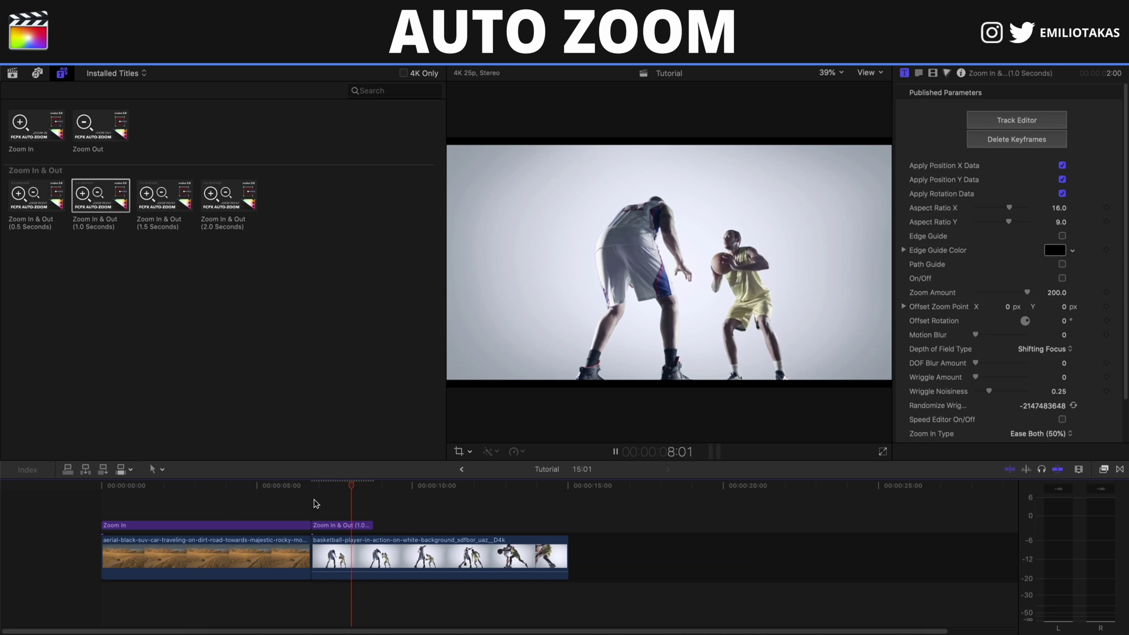
key(space)
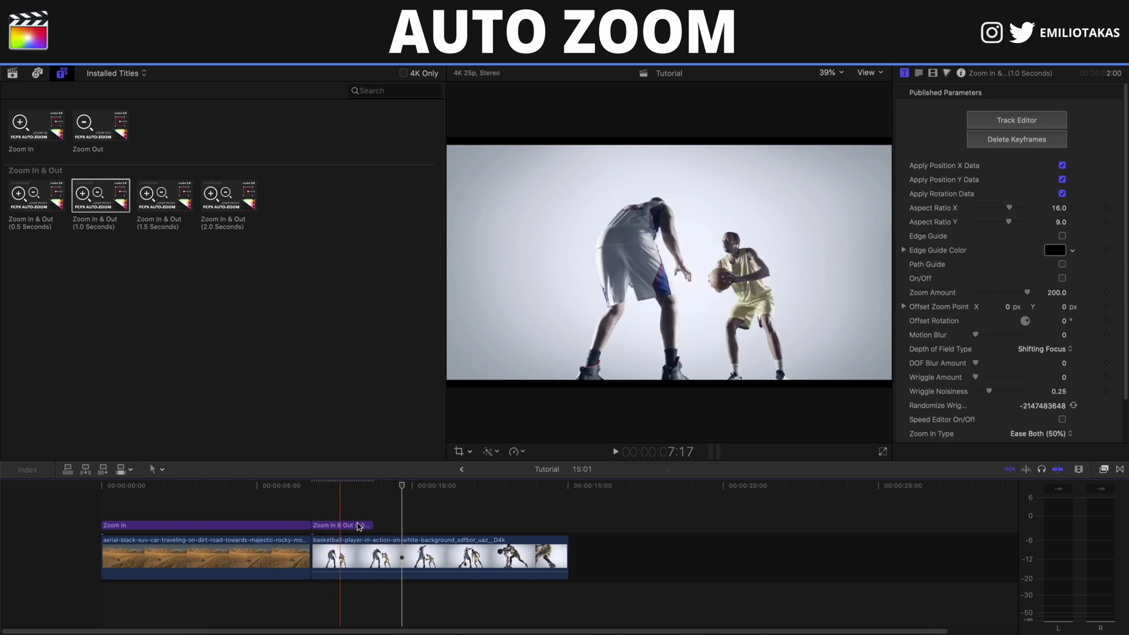
Step: Lengthen the Zoom In & Out title to 2:23 and open it in the tracker
drag(372, 524, 400, 525)
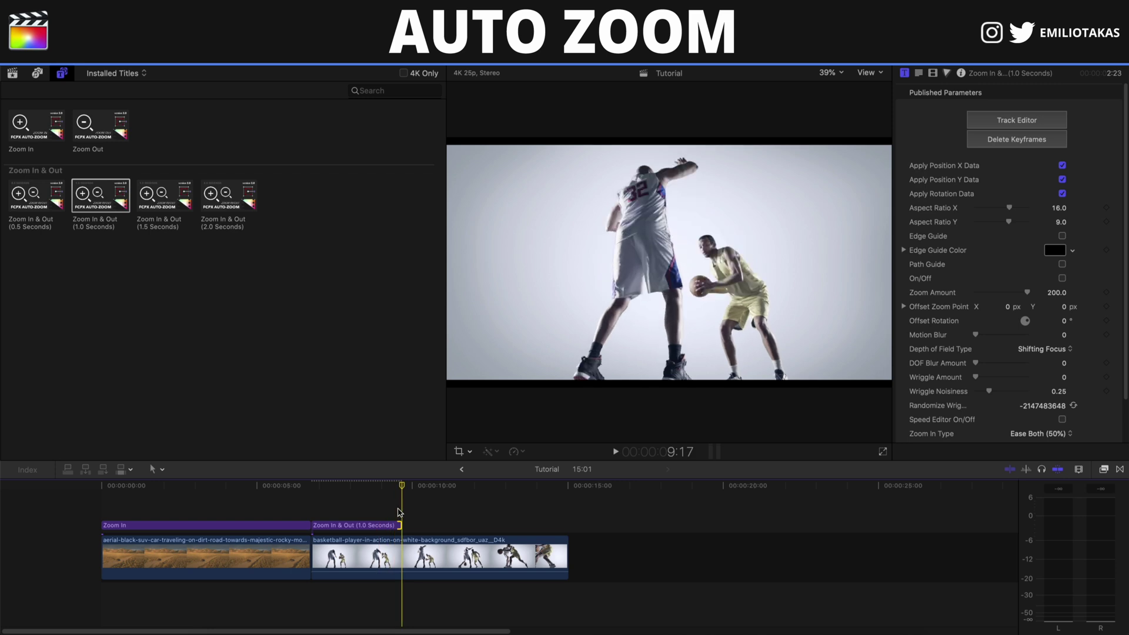
click(317, 513)
click(312, 525)
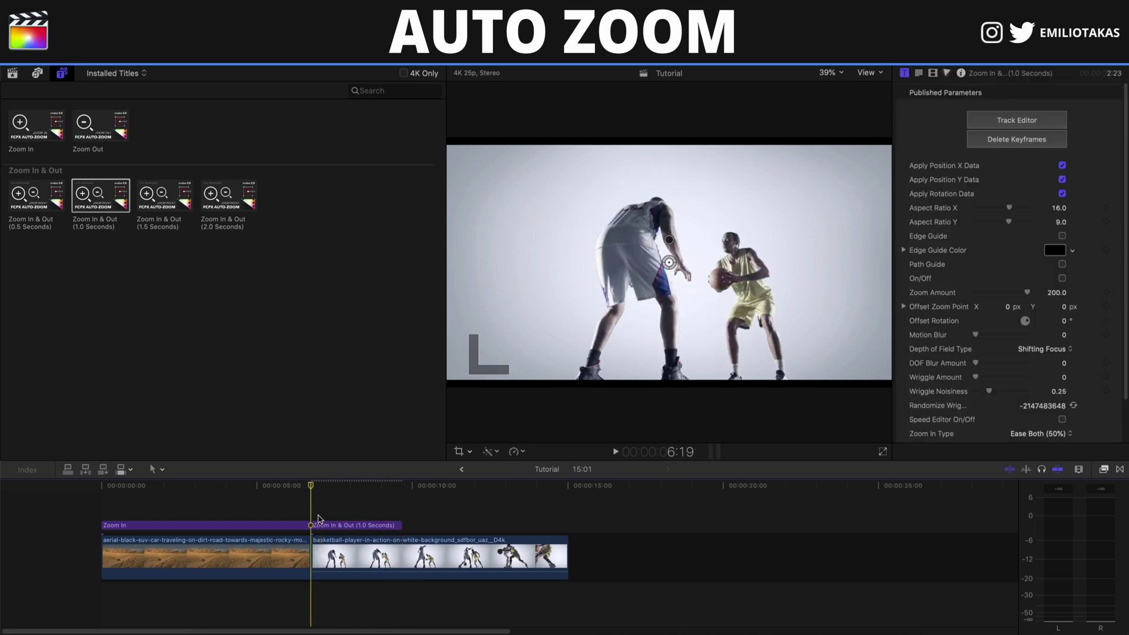
click(1017, 122)
Step: Box the basketball, track it at 100% quality, stop tracking, and export the data to the title
drag(493, 303, 612, 337)
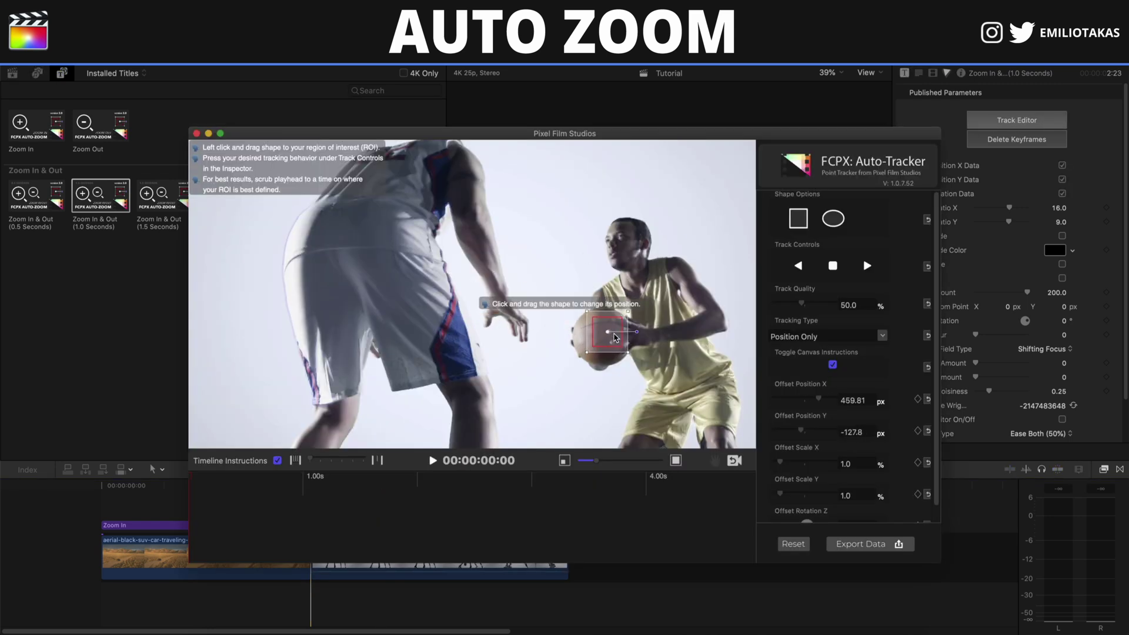
drag(801, 303, 863, 306)
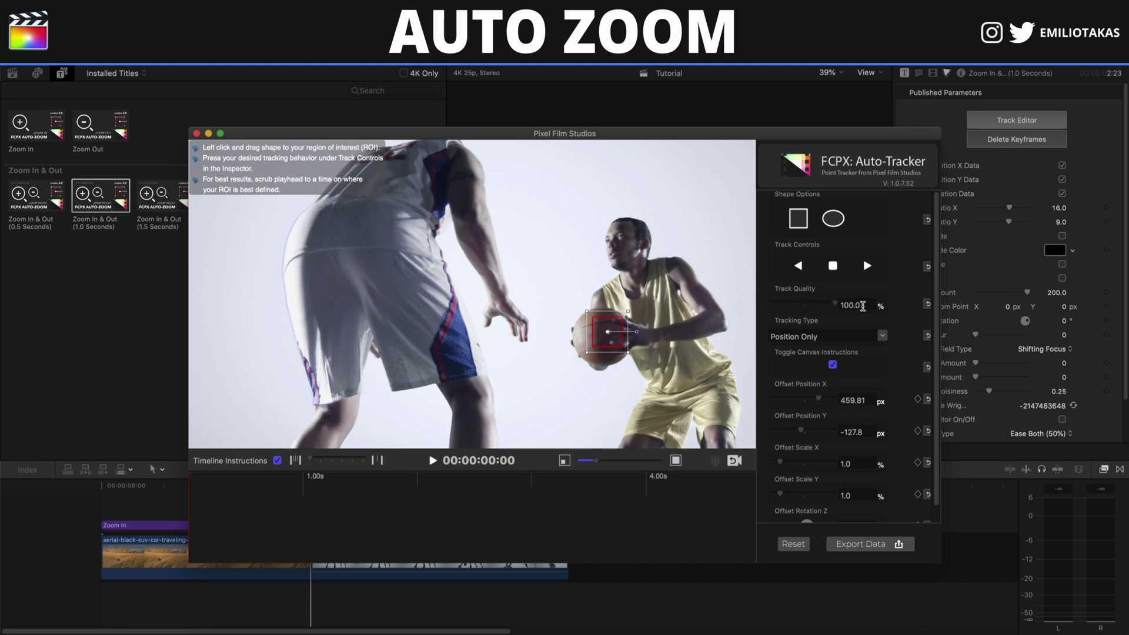
click(867, 265)
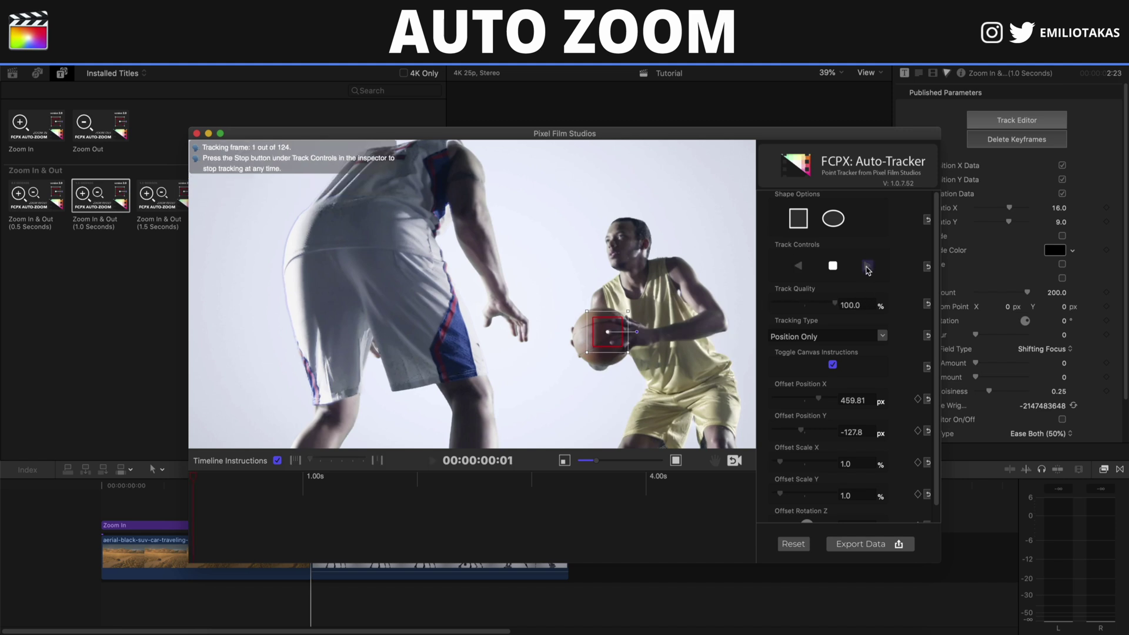
click(834, 267)
click(875, 548)
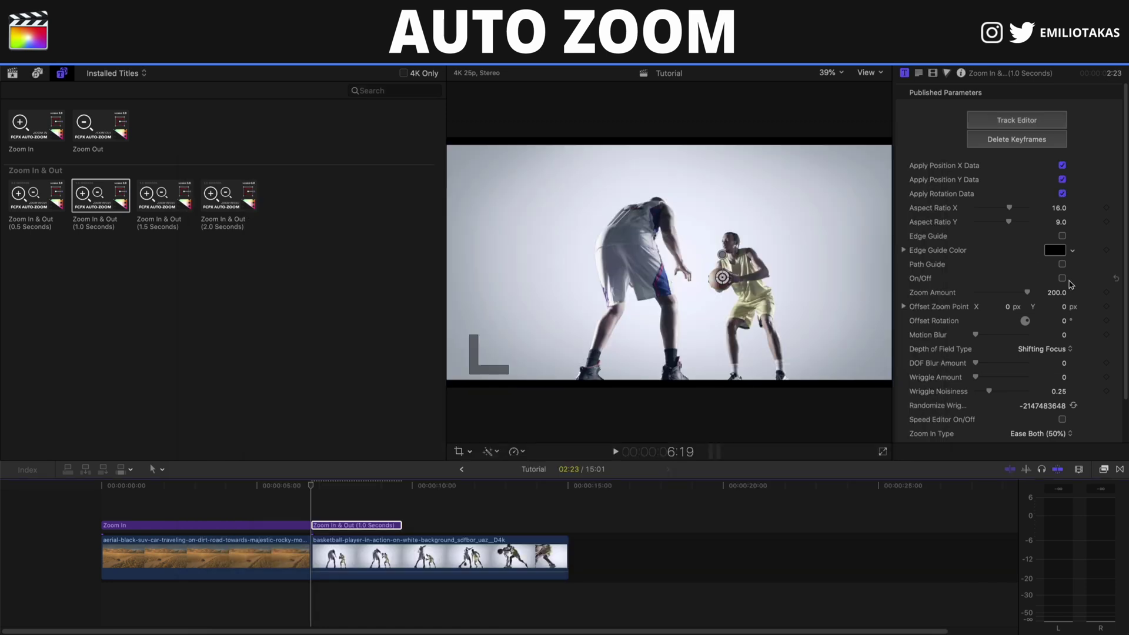
Step: Turn the basketball zoom on with 18.0 depth-of-field blur and 0.51 motion blur, then preview it
click(1061, 279)
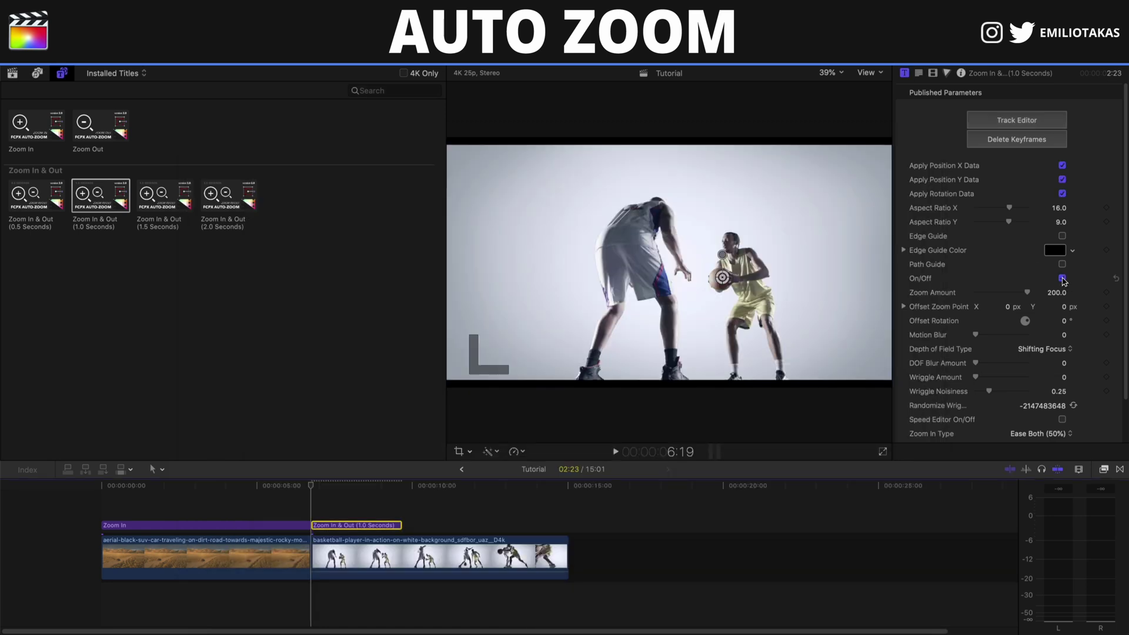
drag(976, 363, 981, 364)
drag(975, 334, 983, 335)
click(313, 503)
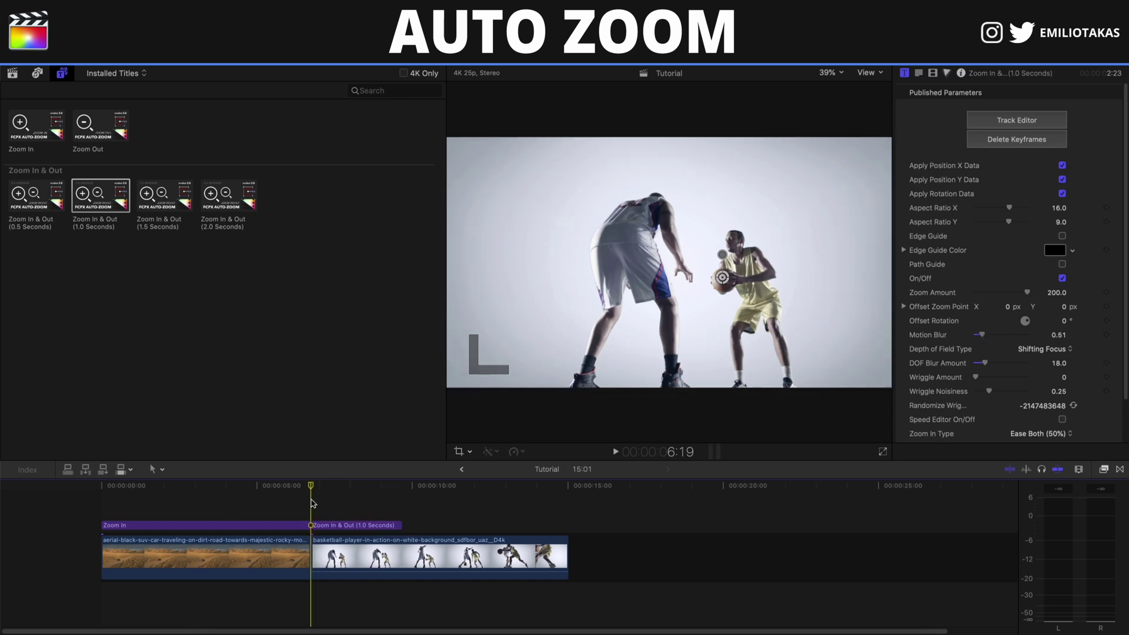
key(space)
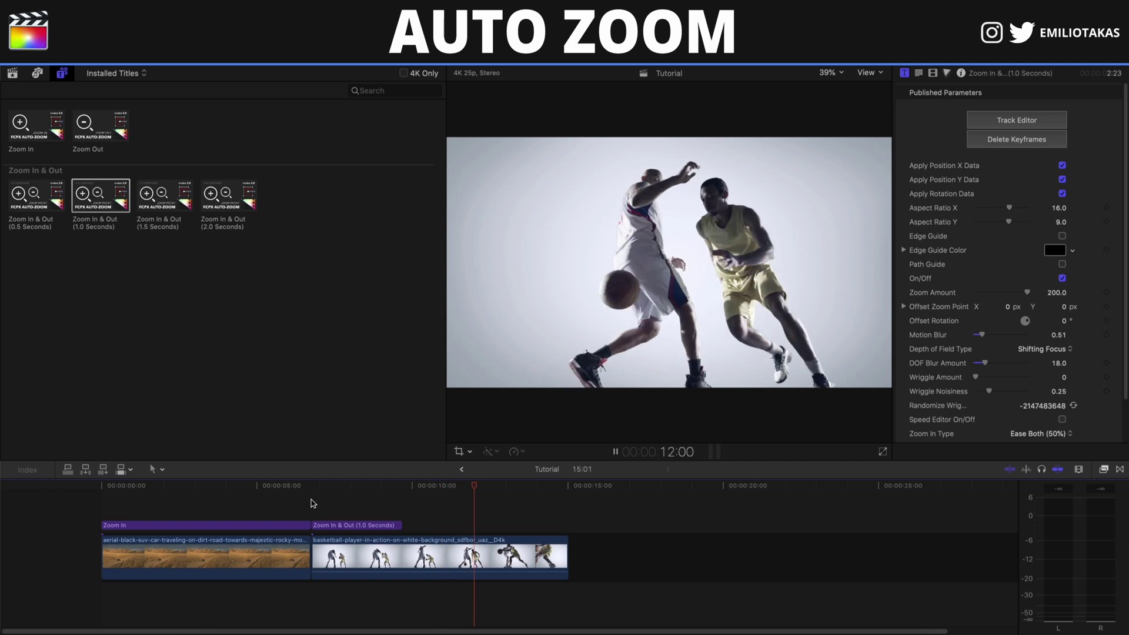
key(space)
Step: Set the Zoom Amount to 300 and play back the stronger zoom
click(312, 503)
click(320, 525)
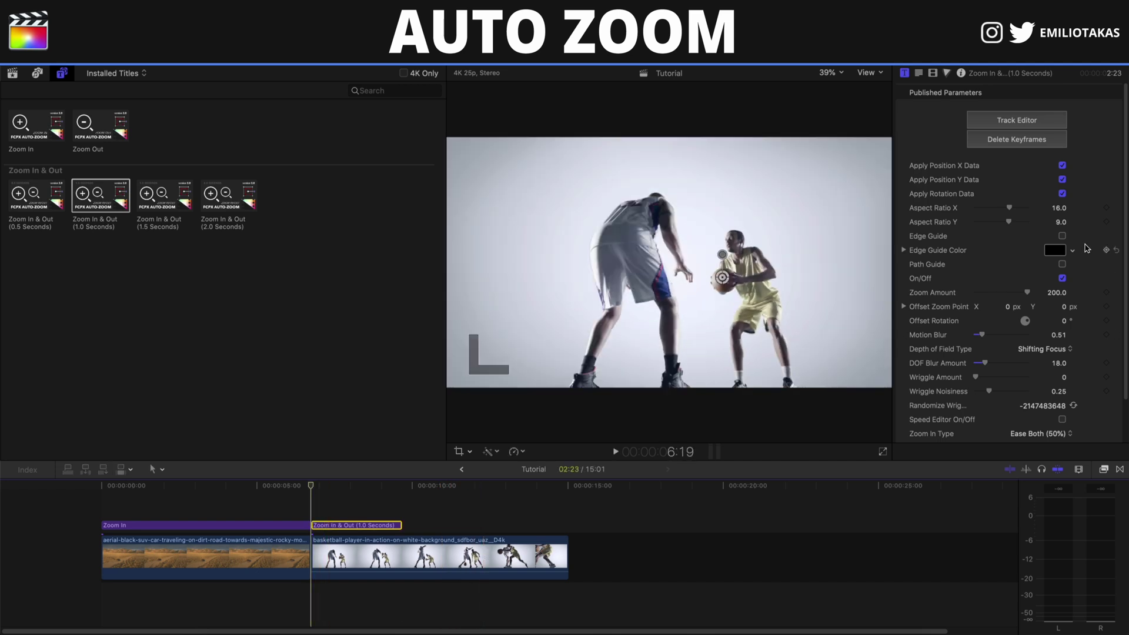
click(1056, 293)
text(300)
key(Return)
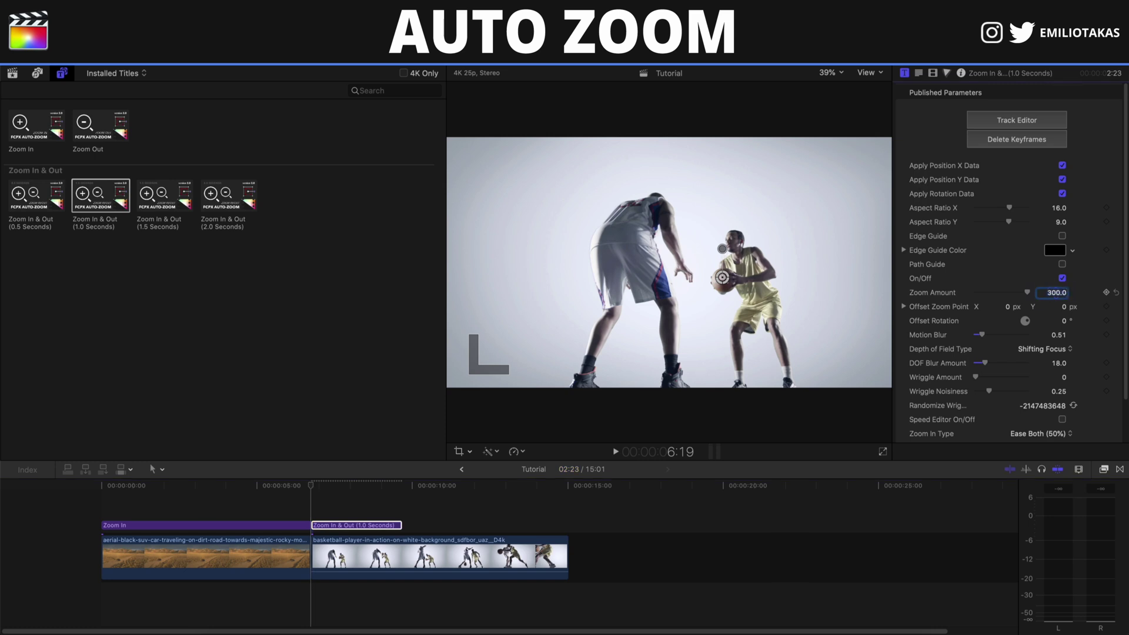
click(312, 511)
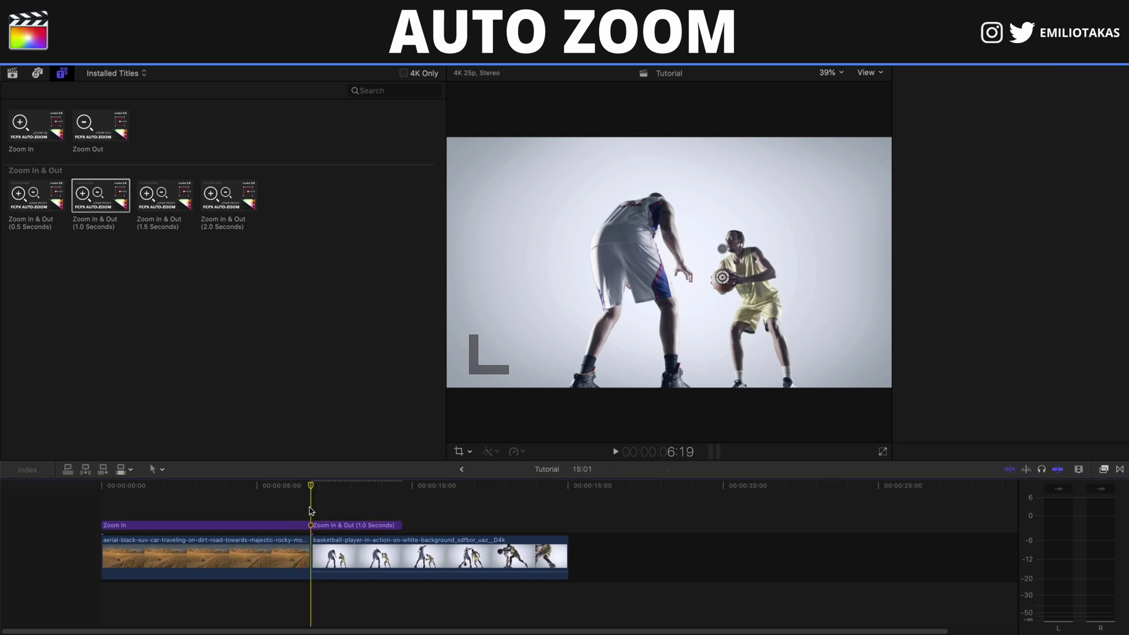
key(space)
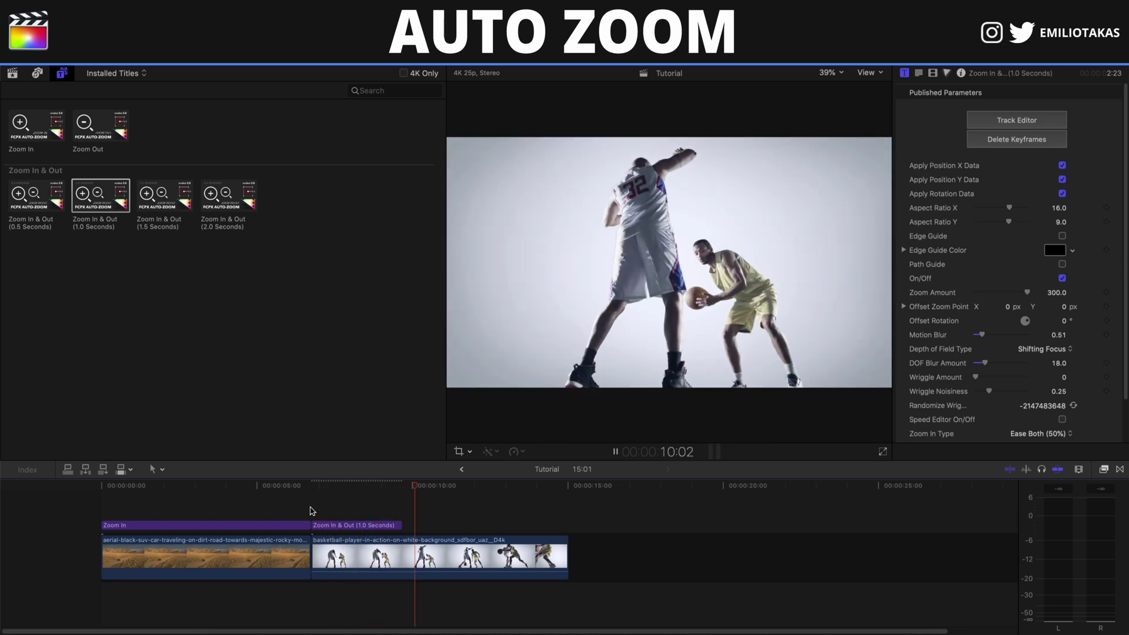
click(341, 525)
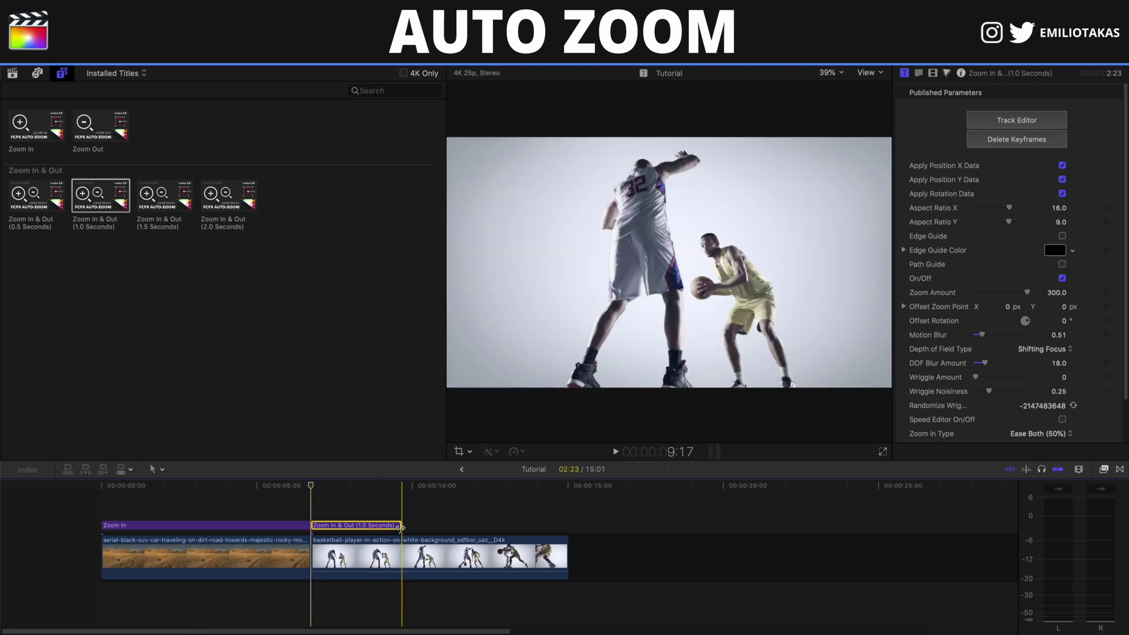
Step: Shorten the Zoom In & Out title from its end and play it back
drag(401, 525, 316, 510)
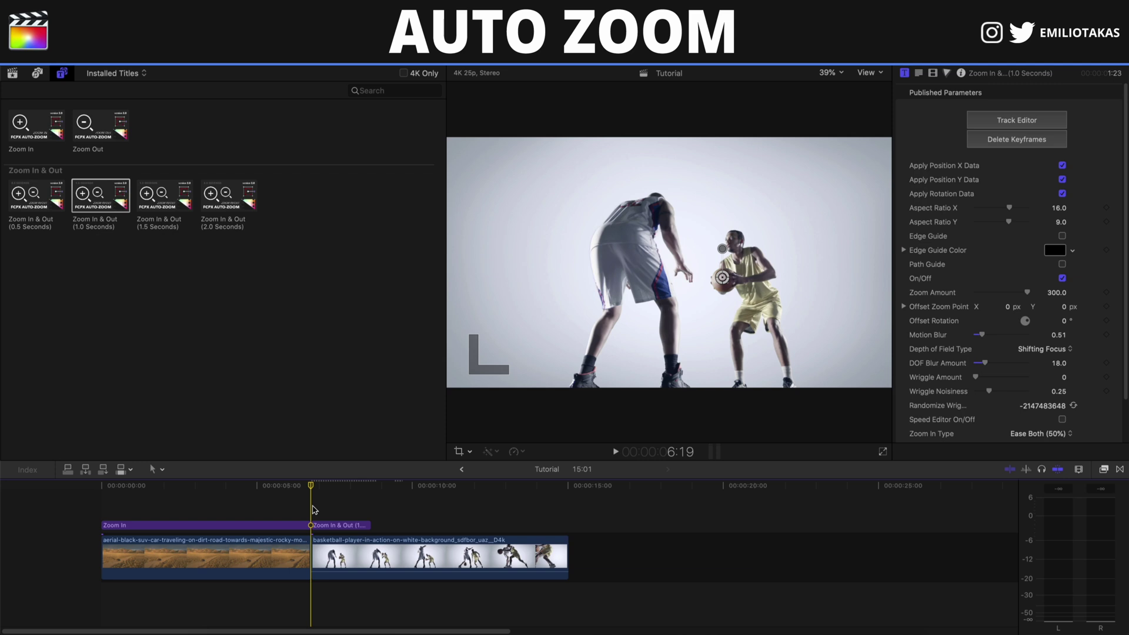
key(space)
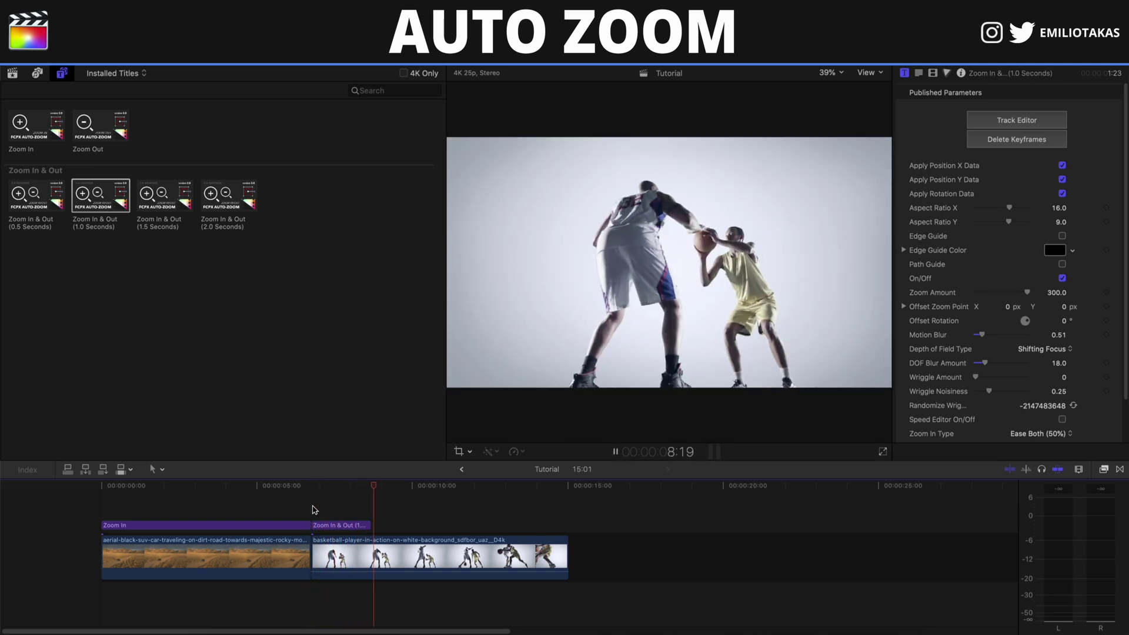
key(space)
Step: Give the basketball zoom a 33.78 wriggle amount and turn on the Speed Editor graphs
key(Up)
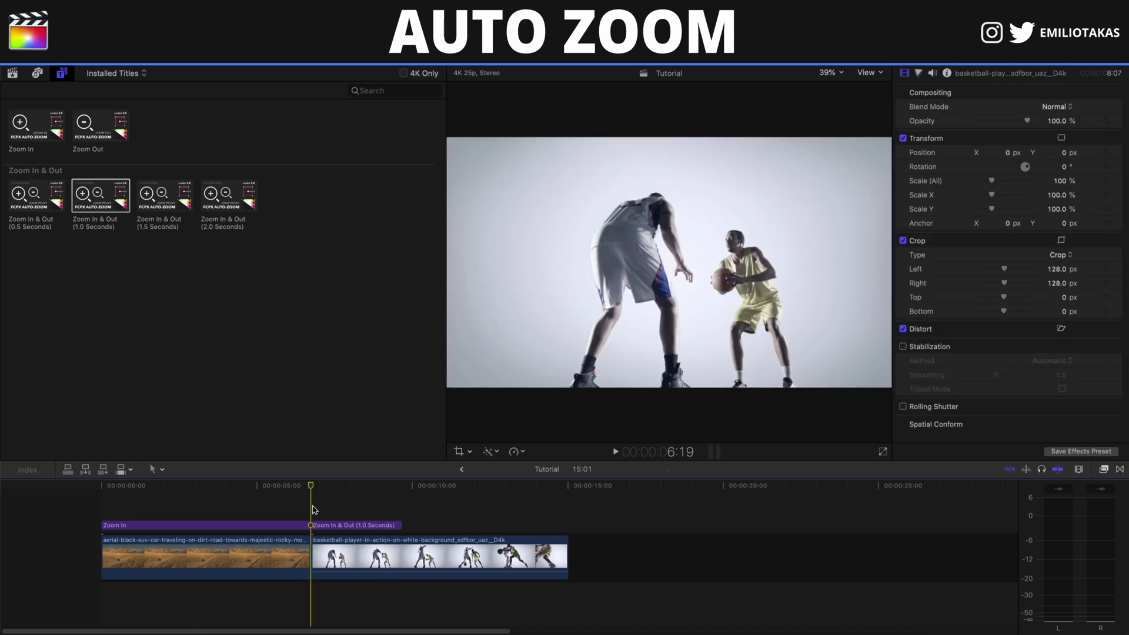
key(space)
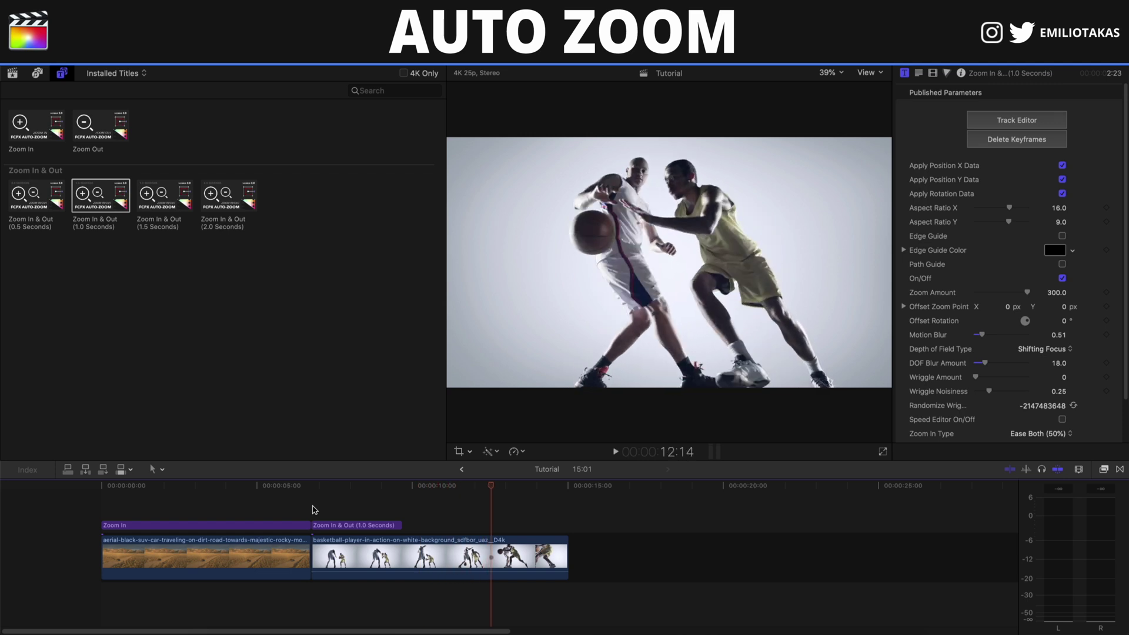
click(363, 525)
drag(976, 379, 993, 381)
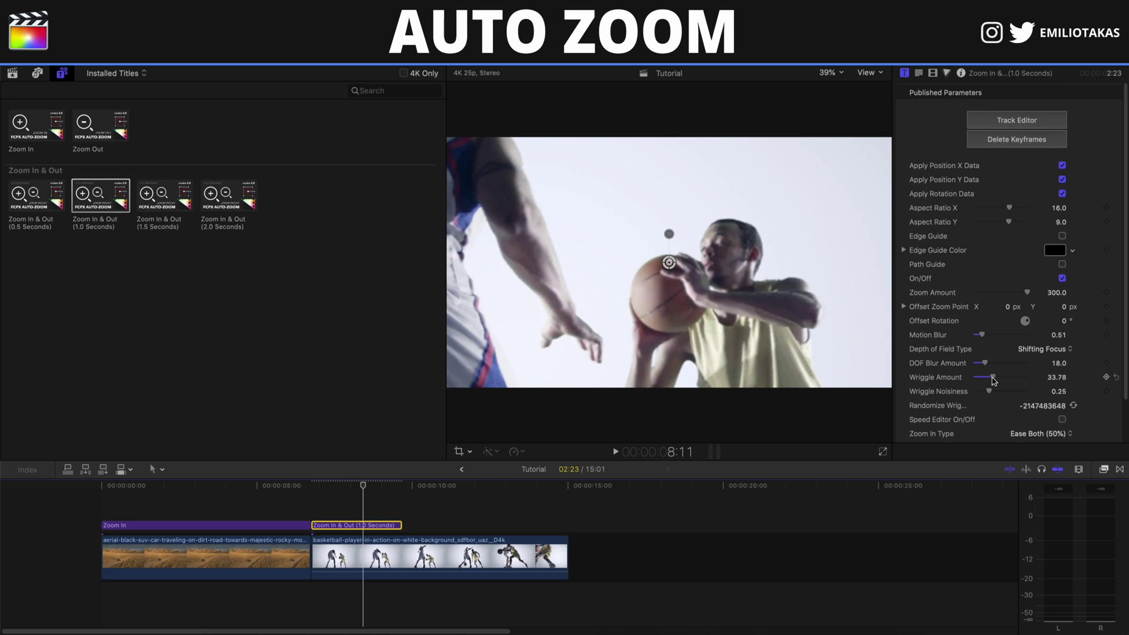
scroll(1000, 382, down, 3)
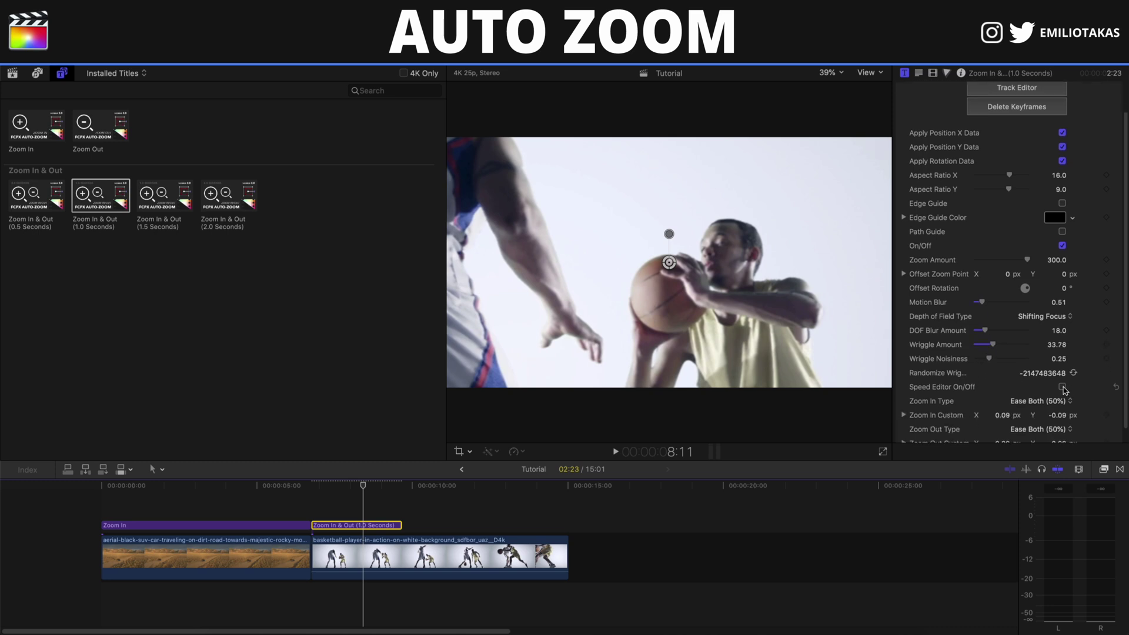
click(1062, 387)
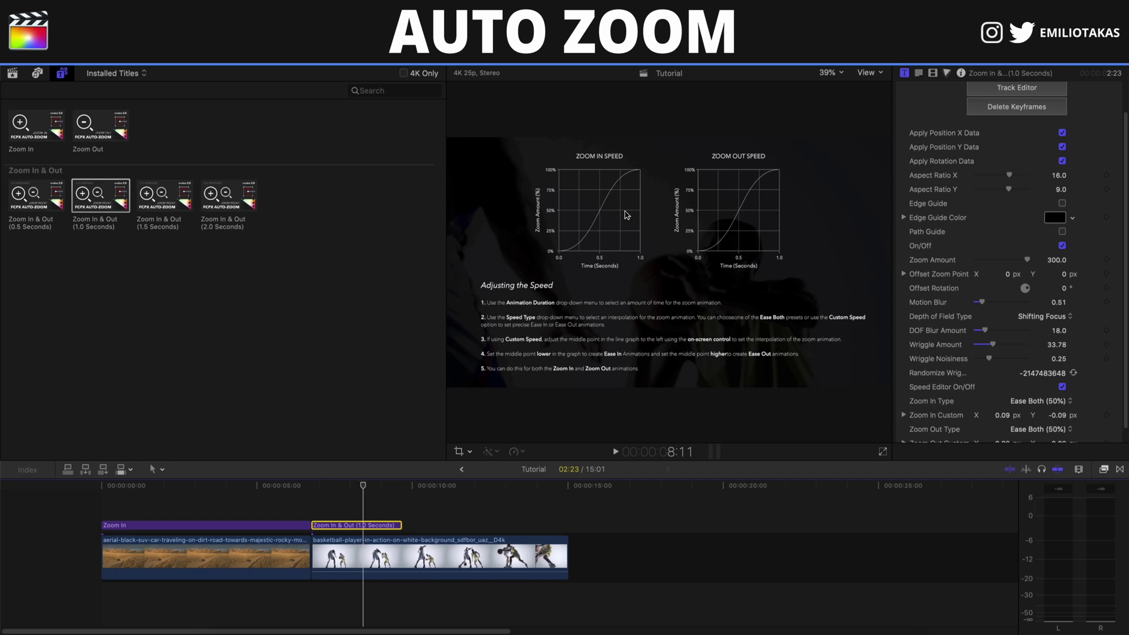
Step: Set the zoom-in easing to Ease Both (75%) and the zoom-out easing to Ease Both (25%)
click(1040, 402)
click(1043, 388)
click(1047, 402)
click(1048, 411)
click(1047, 403)
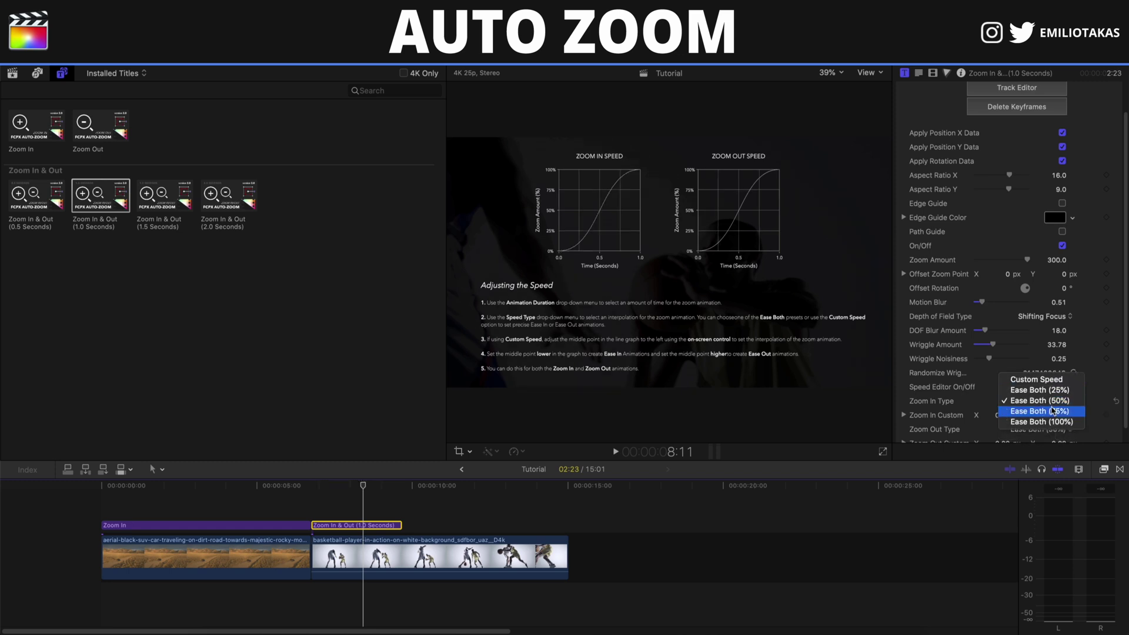
click(1051, 411)
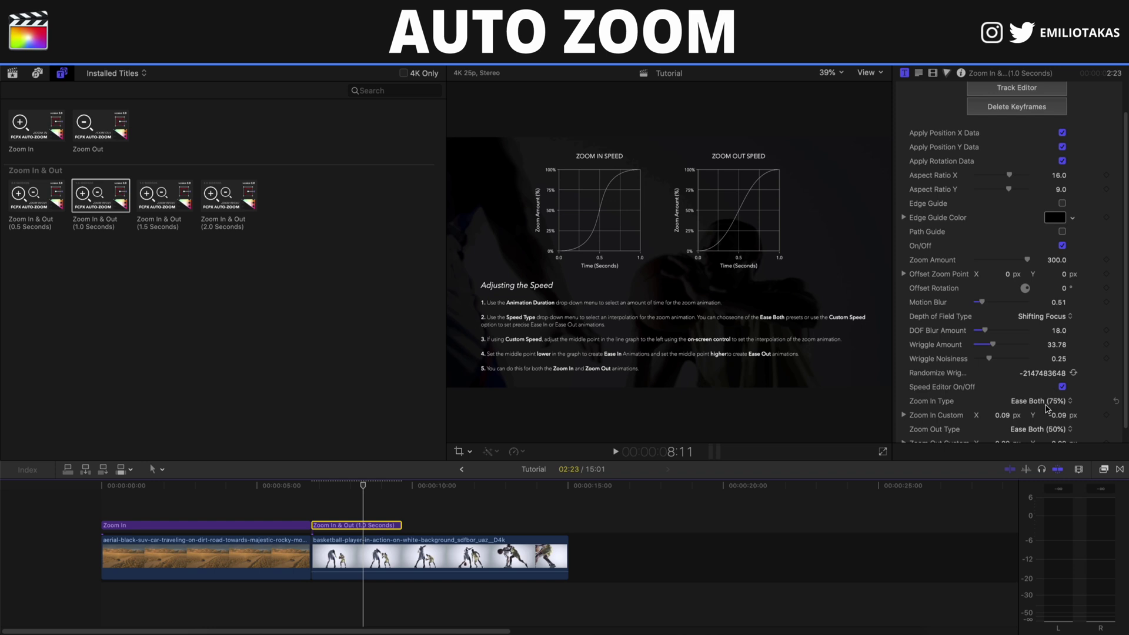
click(1050, 432)
click(1050, 418)
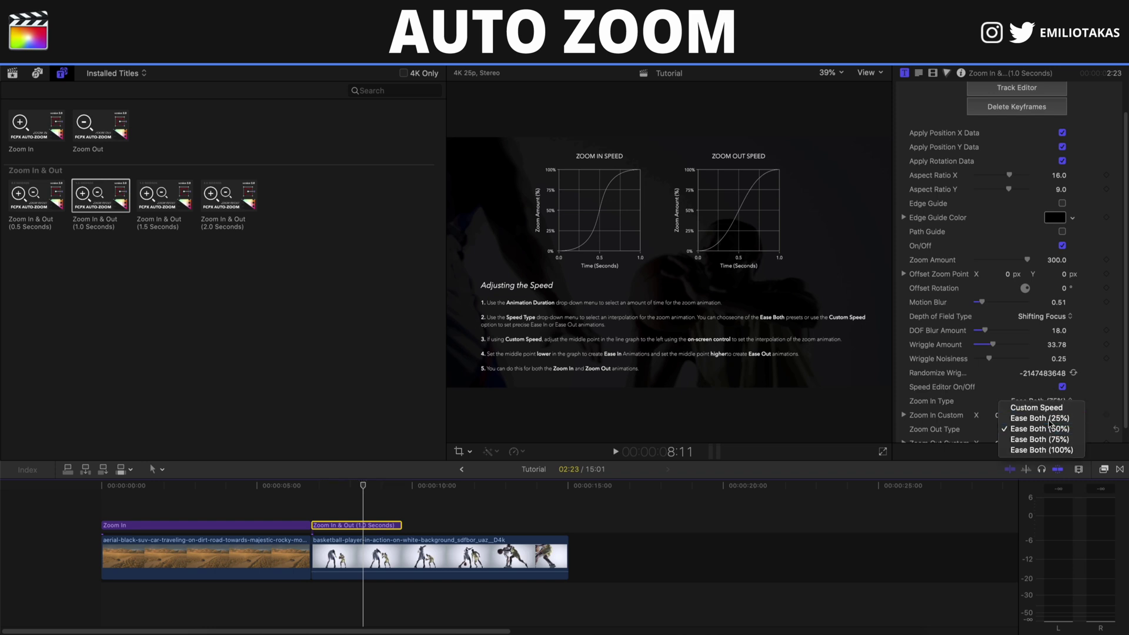
Step: Hide the speed graphs and play back the eased basketball zoom from the title's start
click(312, 493)
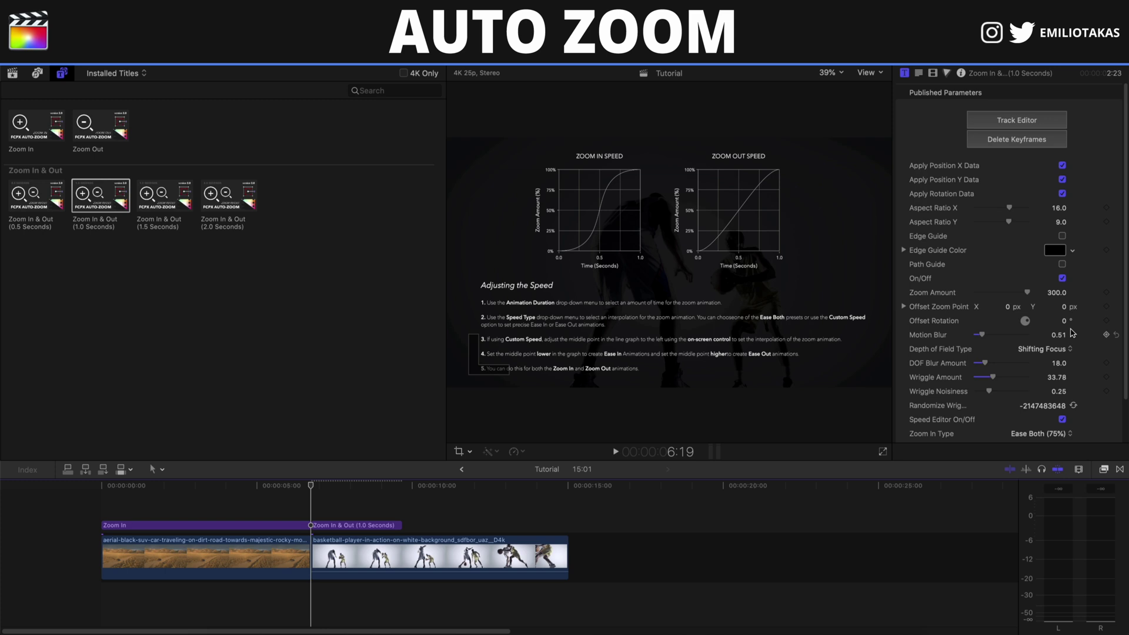
click(1063, 419)
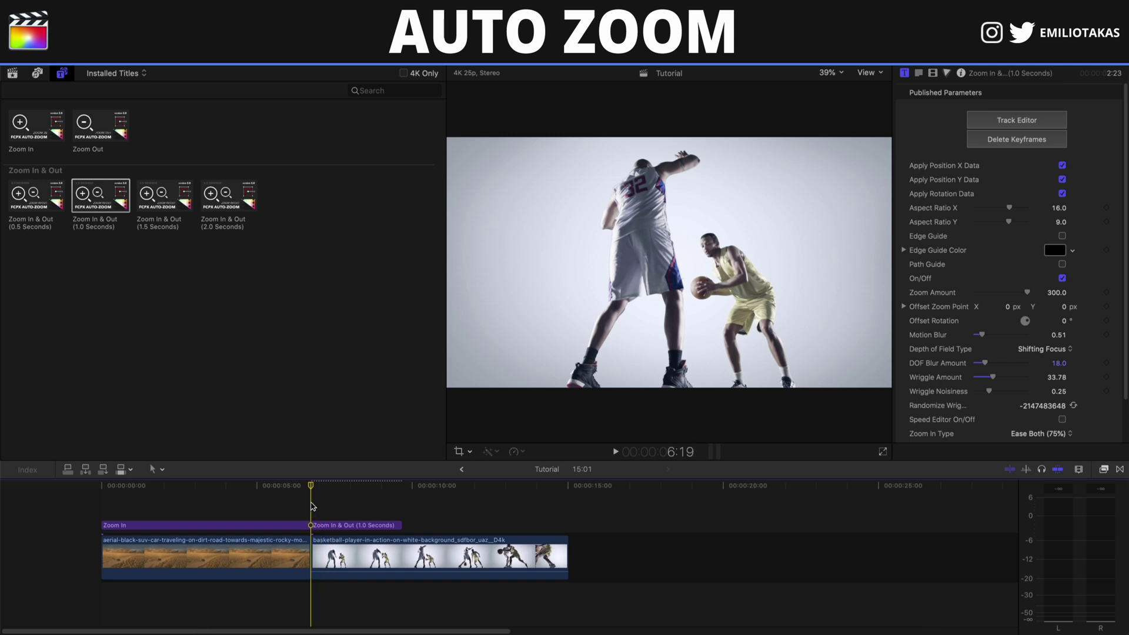
key(space)
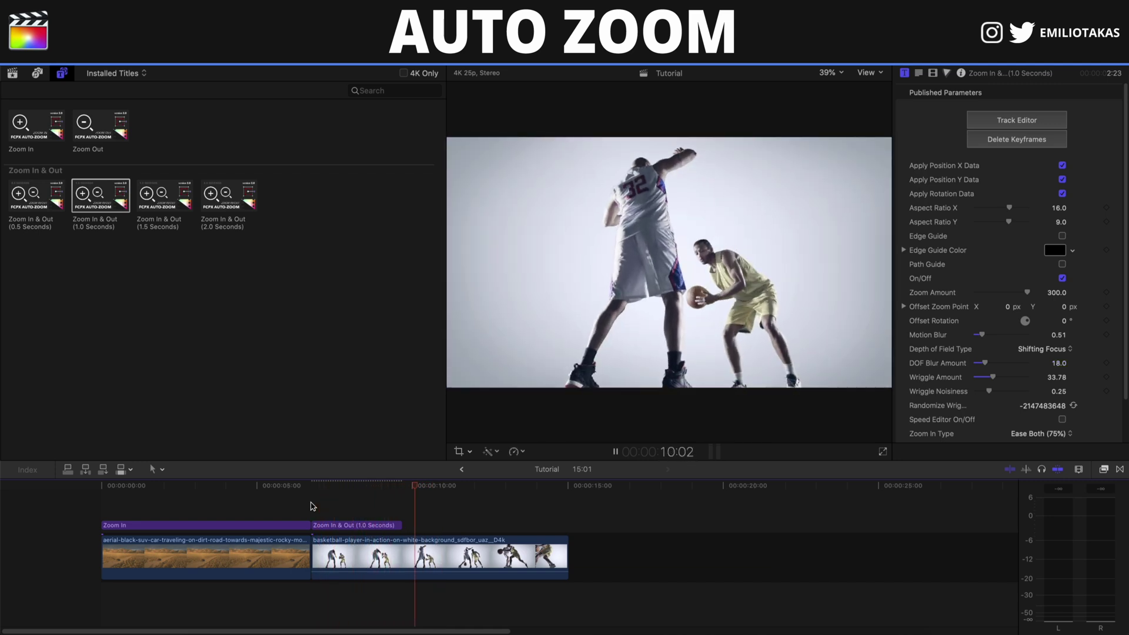
key(space)
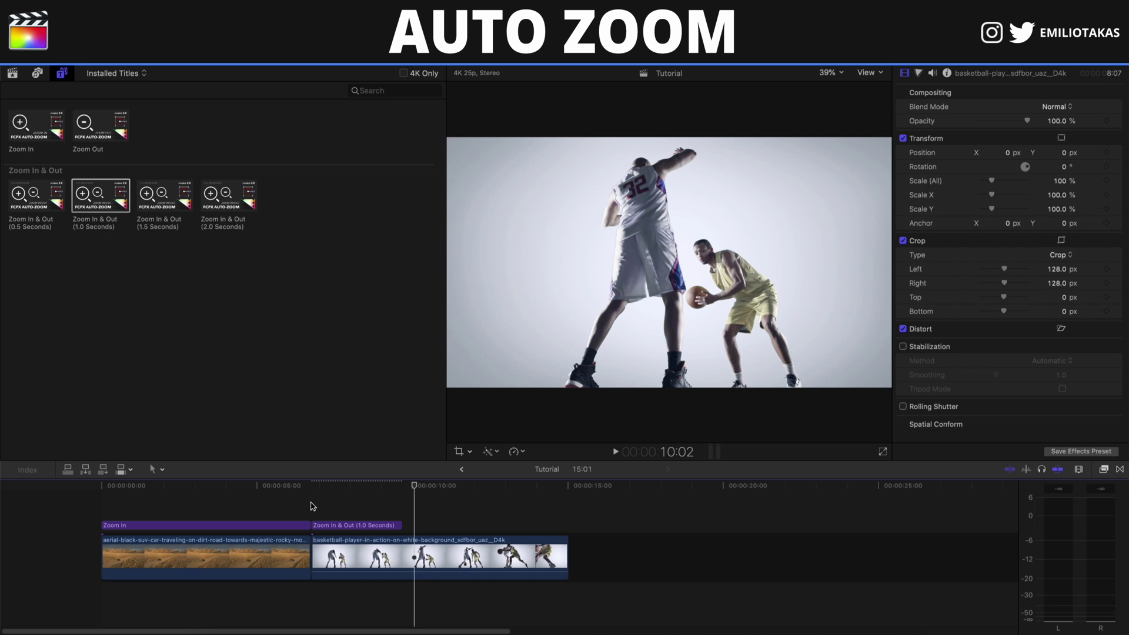